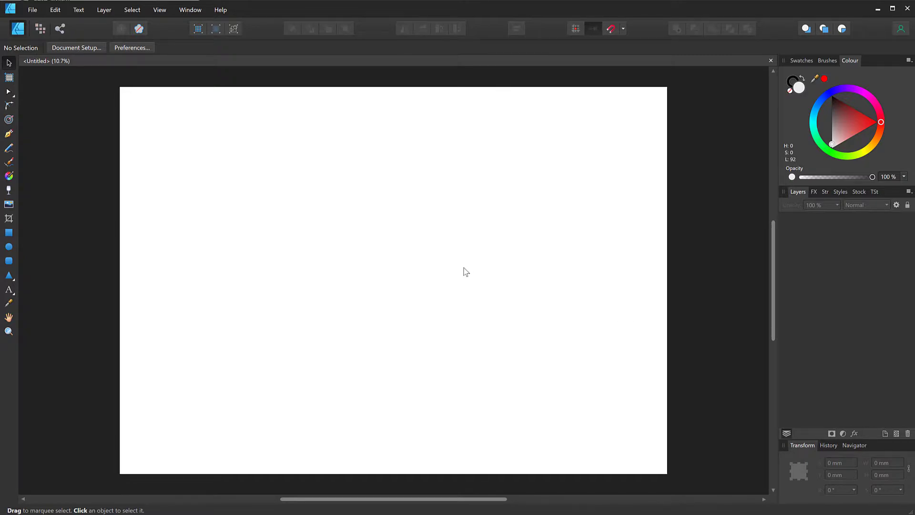
# Step: Activate the Pencil Tool for freehand drawing with a black stroke
pyautogui.click(10, 148)
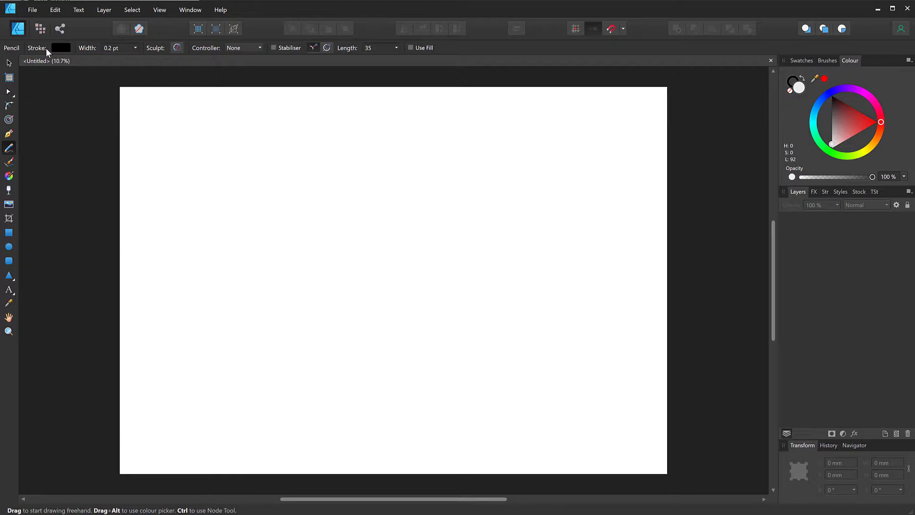
# Step: Increase the pencil width and draw a wavy curve across the upper page
pyautogui.click(136, 49)
pyautogui.moveTo(155, 59); pyautogui.dragTo(170, 60)
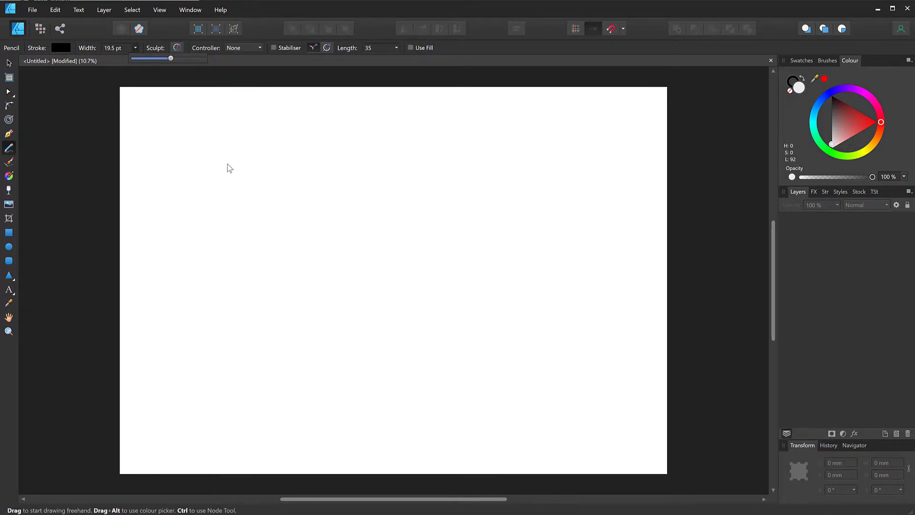
pyautogui.moveTo(183, 135)
pyautogui.mouseDown()
pyautogui.moveTo(217, 170)
pyautogui.moveTo(322, 165)
pyautogui.moveTo(261, 202)
pyautogui.moveTo(278, 256)
pyautogui.moveTo(426, 244)
pyautogui.moveTo(476, 302)
pyautogui.moveTo(556, 332)
pyautogui.moveTo(552, 198)
pyautogui.moveTo(564, 174)
pyautogui.mouseUp()
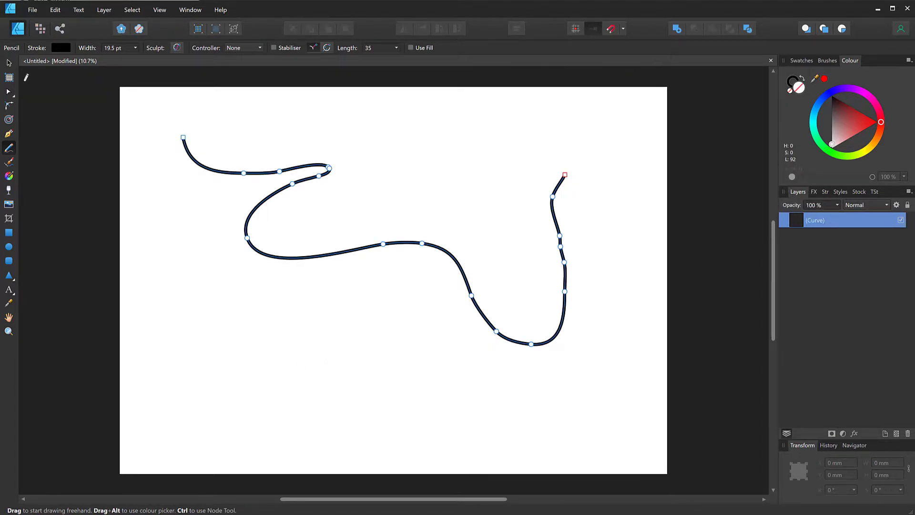
# Step: Thicken the curve's stroke to 47.2 pt and select it with the Move Tool
pyautogui.click(134, 48)
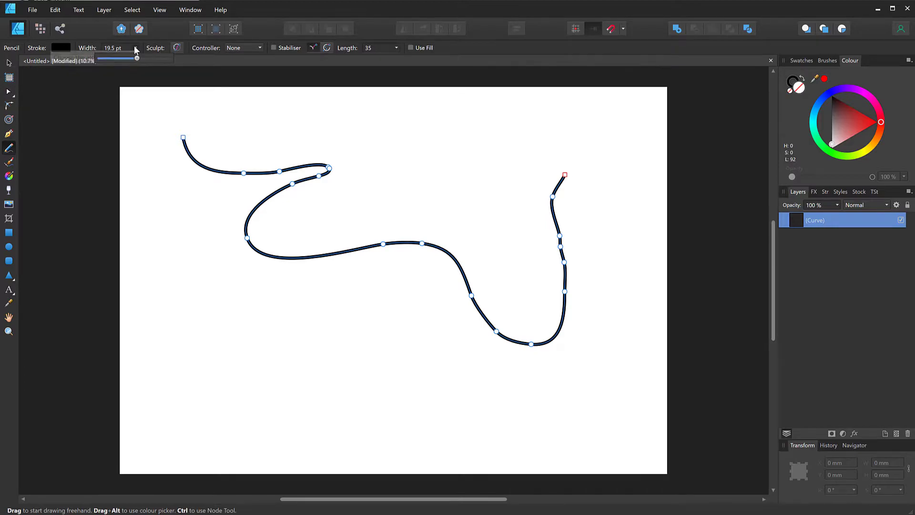
pyautogui.moveTo(138, 57)
pyautogui.mouseDown()
pyautogui.moveTo(167, 59)
pyautogui.moveTo(157, 61)
pyautogui.mouseUp()
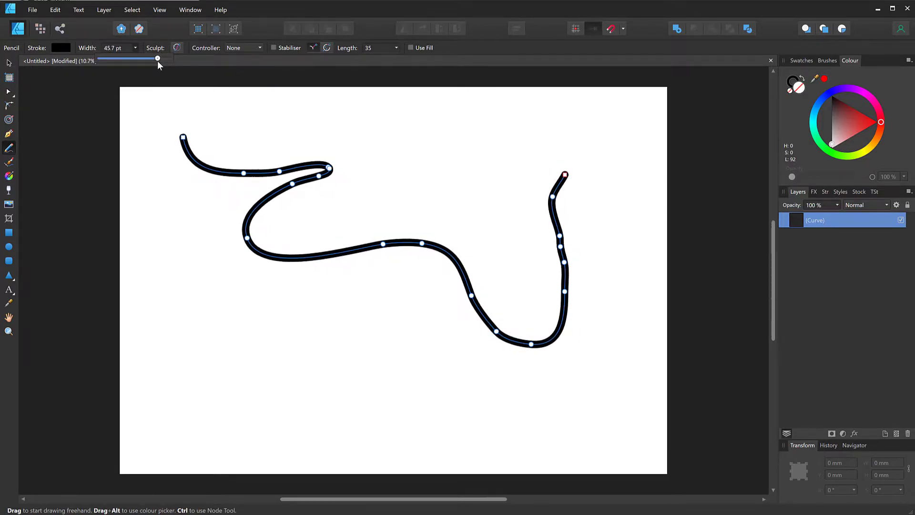
pyautogui.click(9, 63)
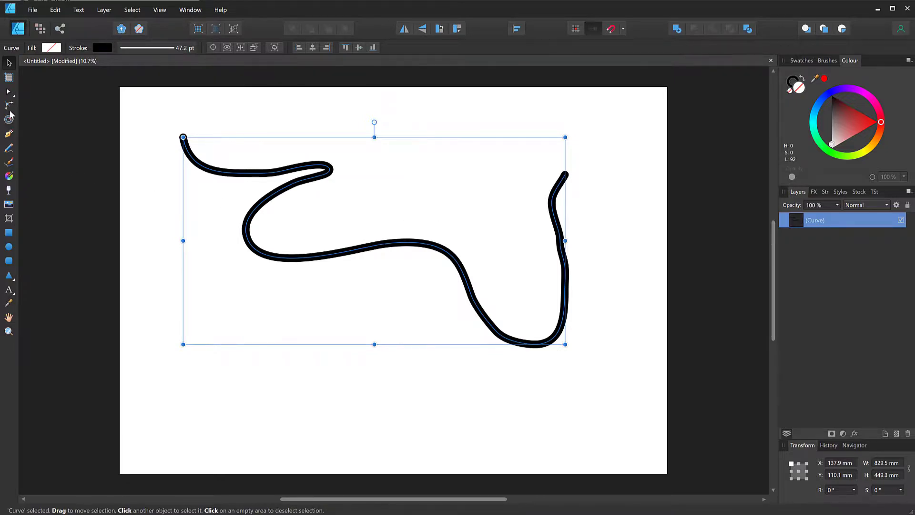
# Step: With the Node Tool, drag the left section's nodes into an angular hooked bend
pyautogui.click(9, 91)
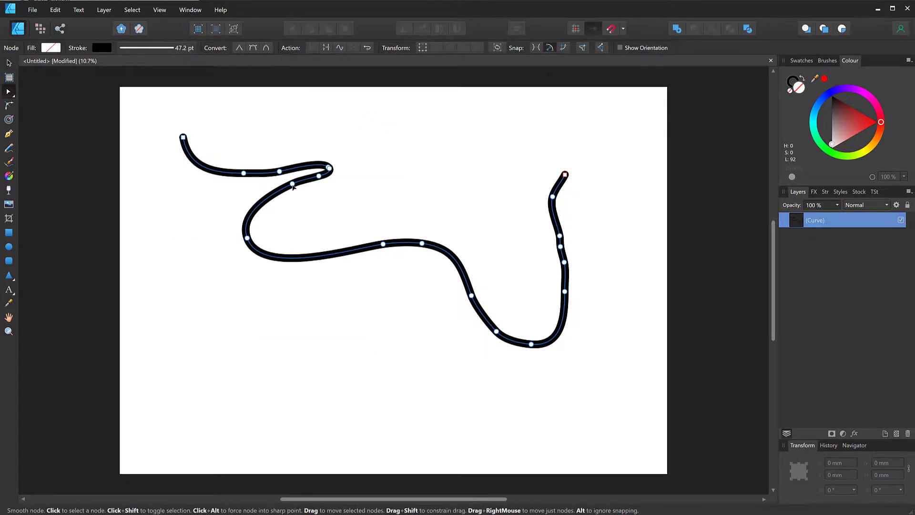
pyautogui.moveTo(292, 184); pyautogui.dragTo(293, 205)
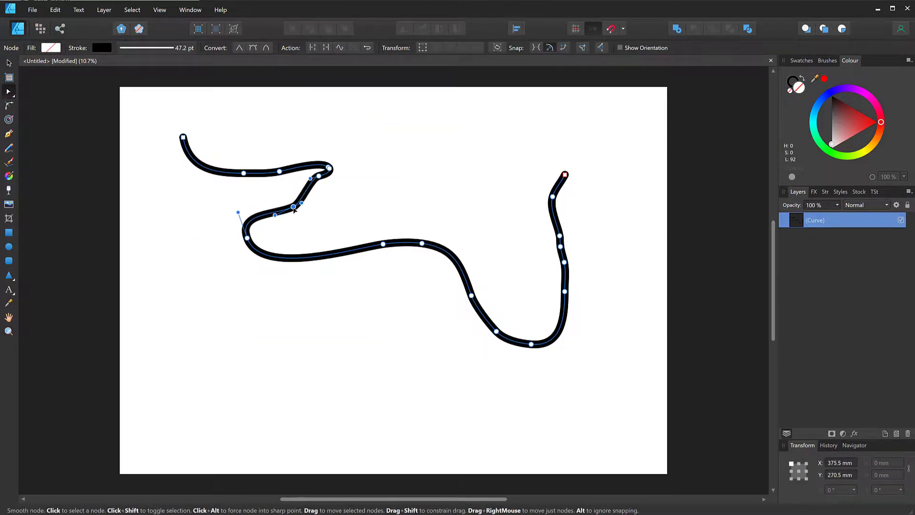
pyautogui.moveTo(329, 168); pyautogui.dragTo(304, 142)
pyautogui.click(337, 165)
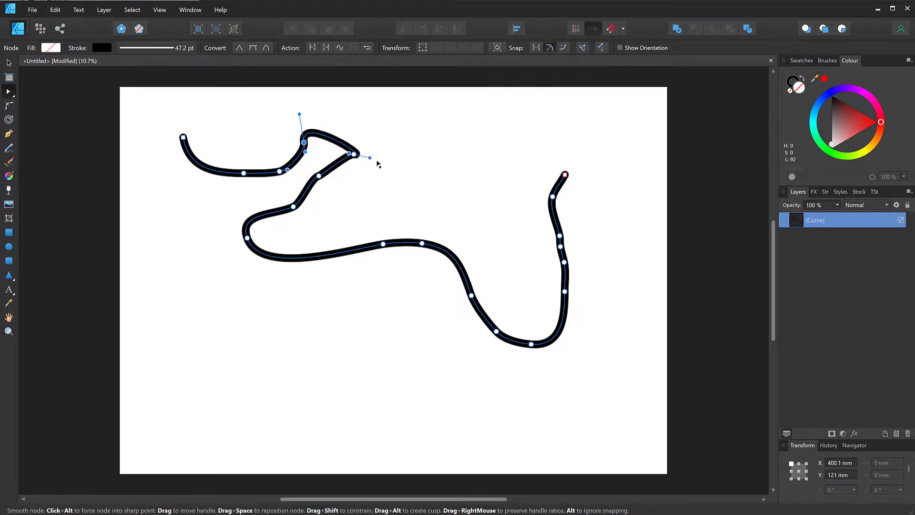
pyautogui.moveTo(319, 176); pyautogui.dragTo(334, 199)
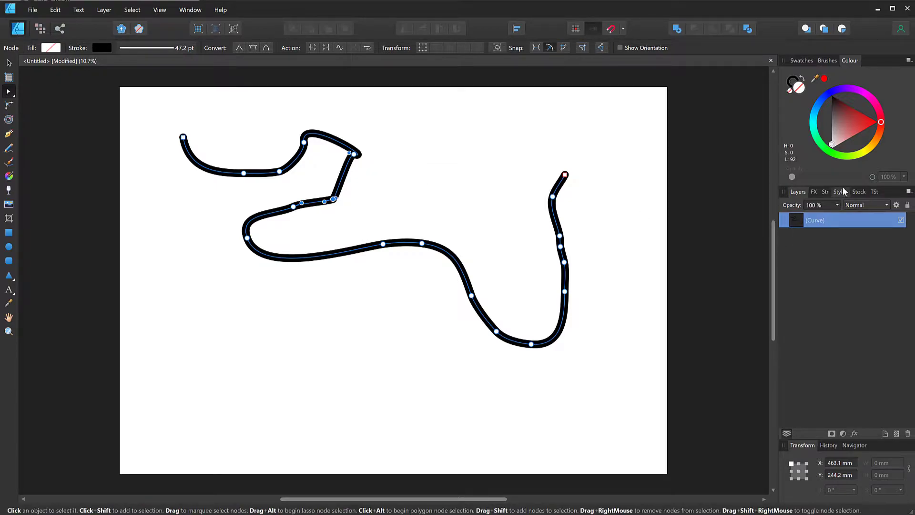
# Step: Bring up the Stroke panel through View > Studio and float it beside the page
pyautogui.click(828, 193)
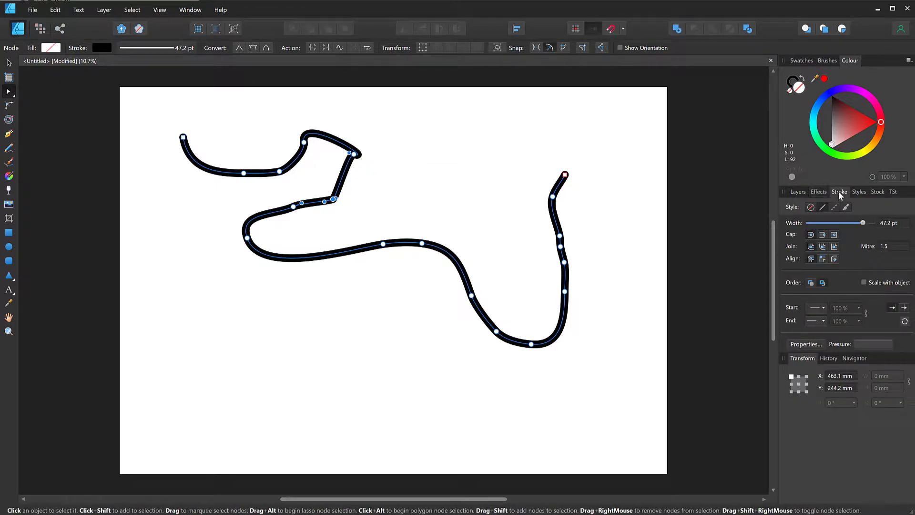
pyautogui.click(160, 11)
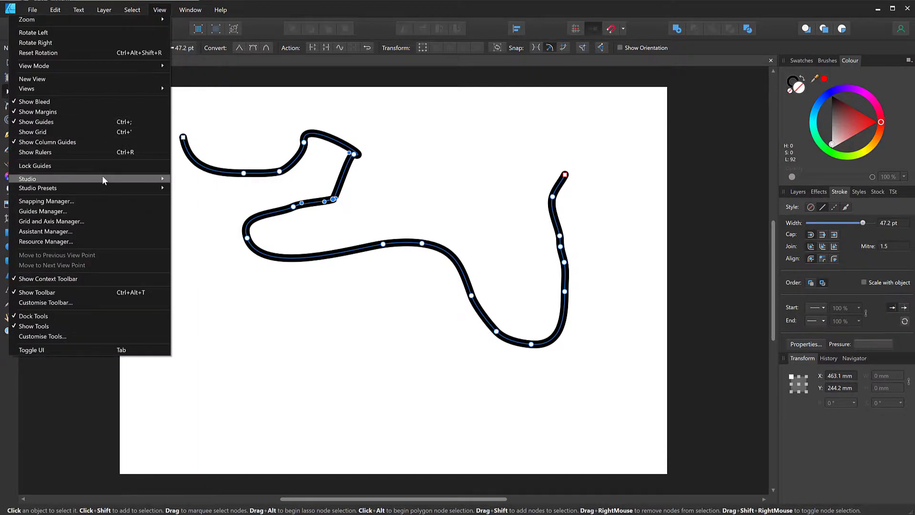
pyautogui.moveTo(102, 177)
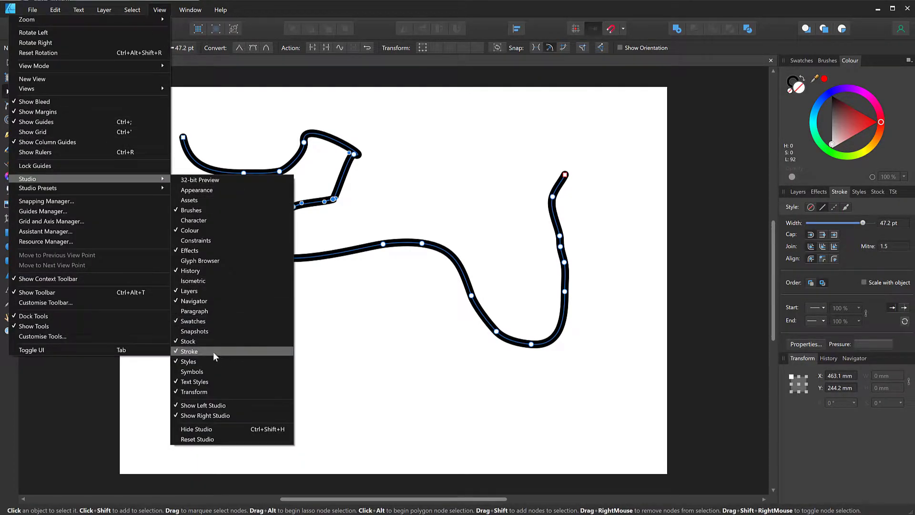
pyautogui.click(839, 190)
pyautogui.moveTo(836, 191)
pyautogui.mouseDown()
pyautogui.moveTo(780, 202)
pyautogui.moveTo(667, 183)
pyautogui.moveTo(624, 138)
pyautogui.moveTo(618, 115)
pyautogui.mouseUp()
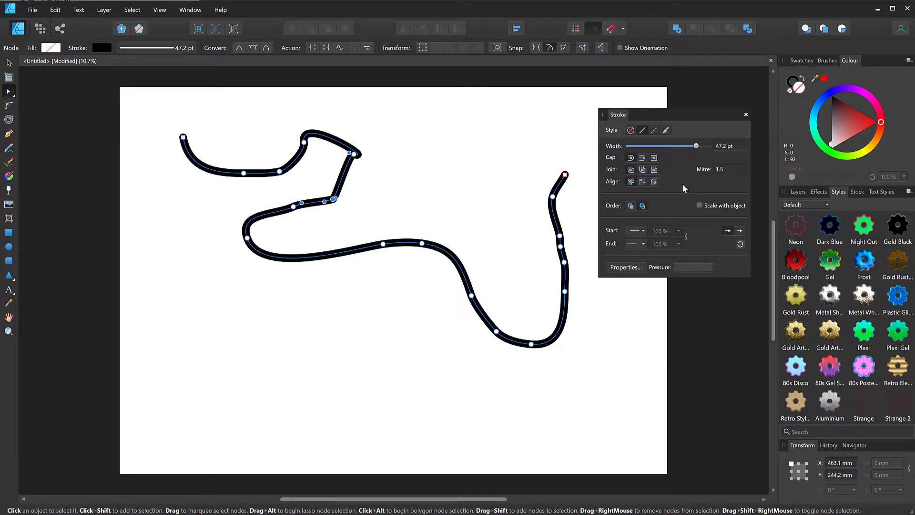
# Step: Shape the pressure graph into a wave, thick at both ends and dipping in the middle
pyautogui.click(685, 266)
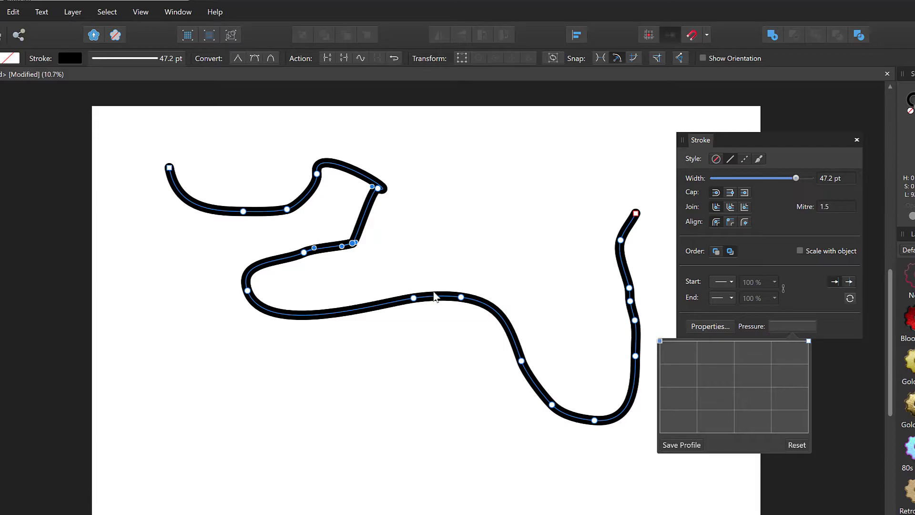
pyautogui.moveTo(659, 340)
pyautogui.mouseDown()
pyautogui.moveTo(654, 385)
pyautogui.moveTo(648, 356)
pyautogui.moveTo(640, 426)
pyautogui.moveTo(645, 347)
pyautogui.moveTo(645, 421)
pyautogui.moveTo(647, 411)
pyautogui.moveTo(728, 361)
pyautogui.mouseUp()
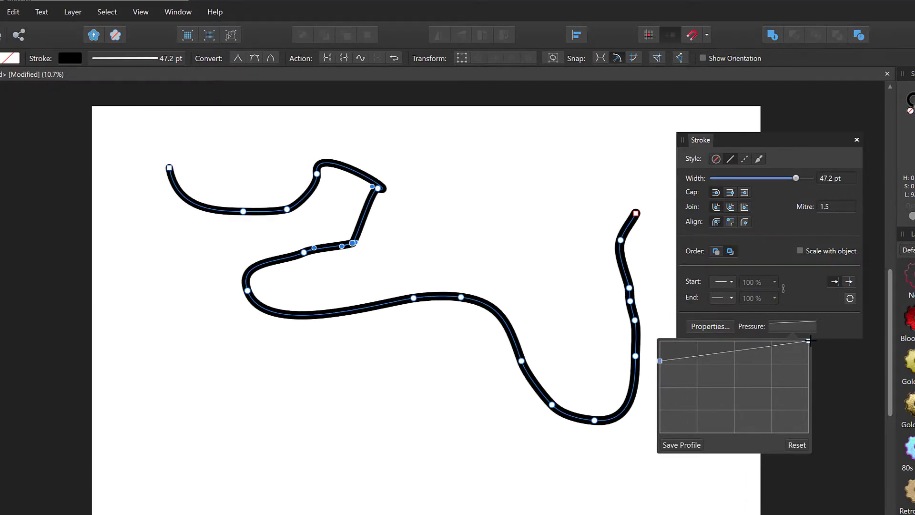
pyautogui.moveTo(808, 341)
pyautogui.mouseDown()
pyautogui.moveTo(806, 428)
pyautogui.moveTo(812, 367)
pyautogui.mouseUp()
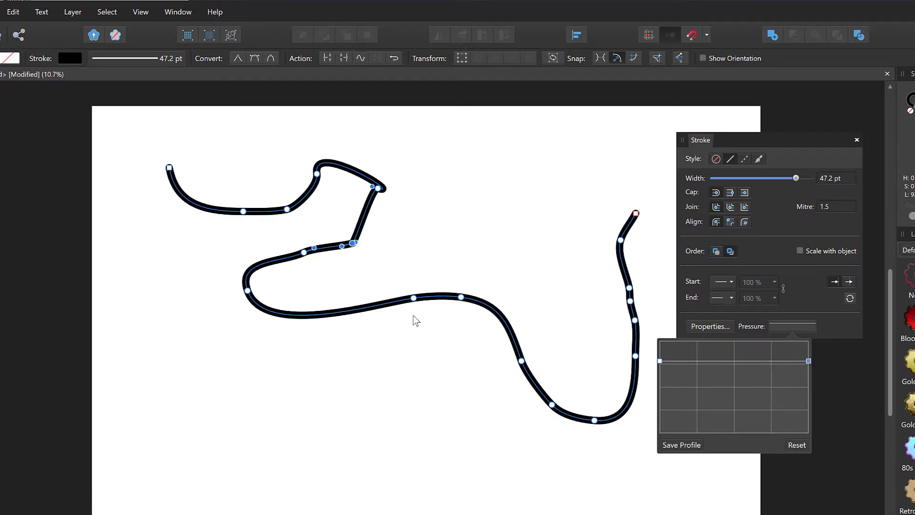
pyautogui.click(737, 361)
pyautogui.moveTo(737, 360); pyautogui.dragTo(737, 416)
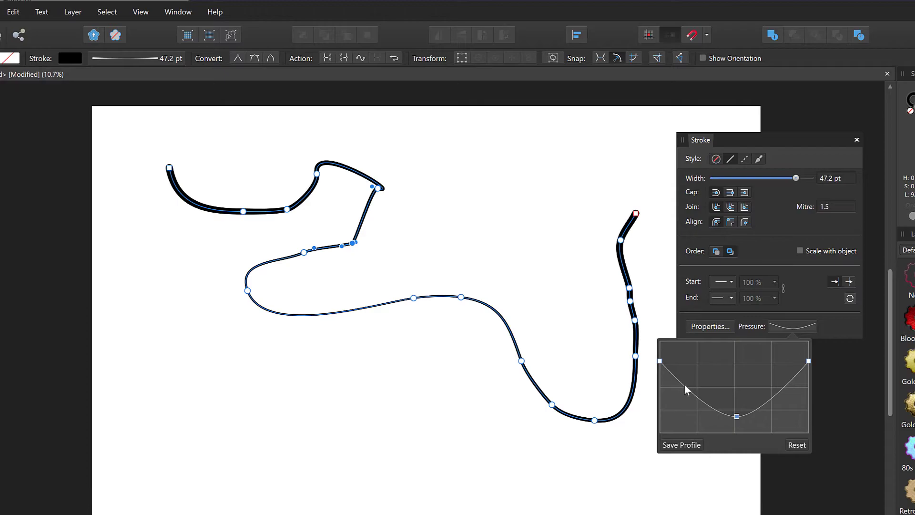
pyautogui.moveTo(684, 384); pyautogui.dragTo(696, 352)
pyautogui.moveTo(777, 392); pyautogui.dragTo(775, 352)
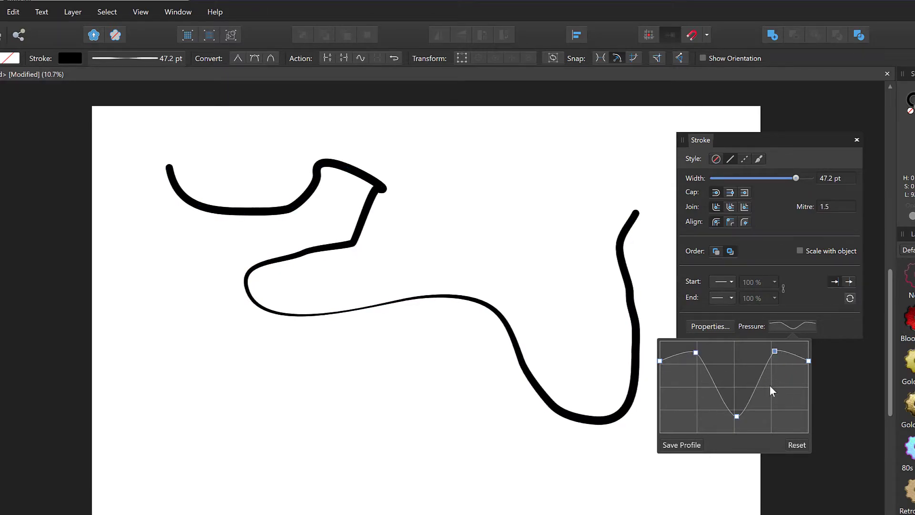
# Step: Delete the original curve and draw a long new pencil curve sweeping down the page
pyautogui.press('v')
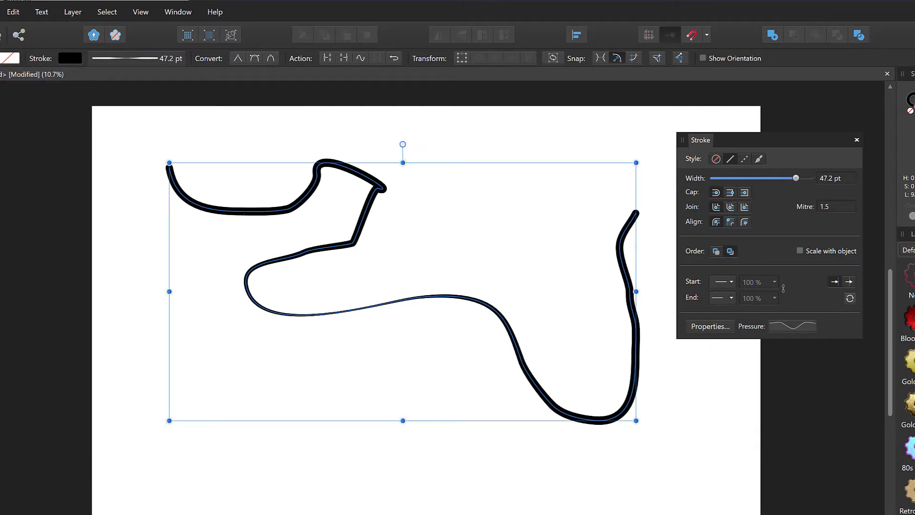
pyautogui.press('Delete')
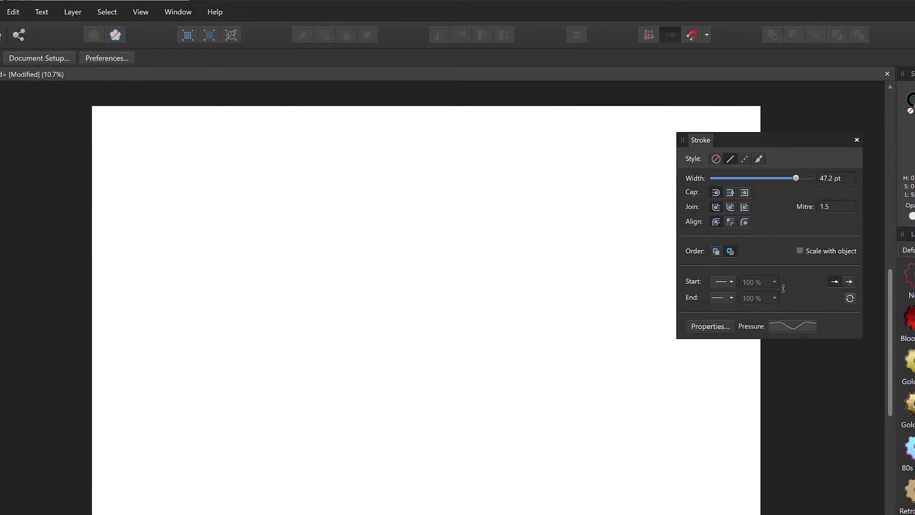
pyautogui.press('n')
pyautogui.moveTo(183, 210)
pyautogui.mouseDown()
pyautogui.moveTo(207, 251)
pyautogui.moveTo(304, 334)
pyautogui.moveTo(448, 384)
pyautogui.moveTo(602, 388)
pyautogui.mouseUp()
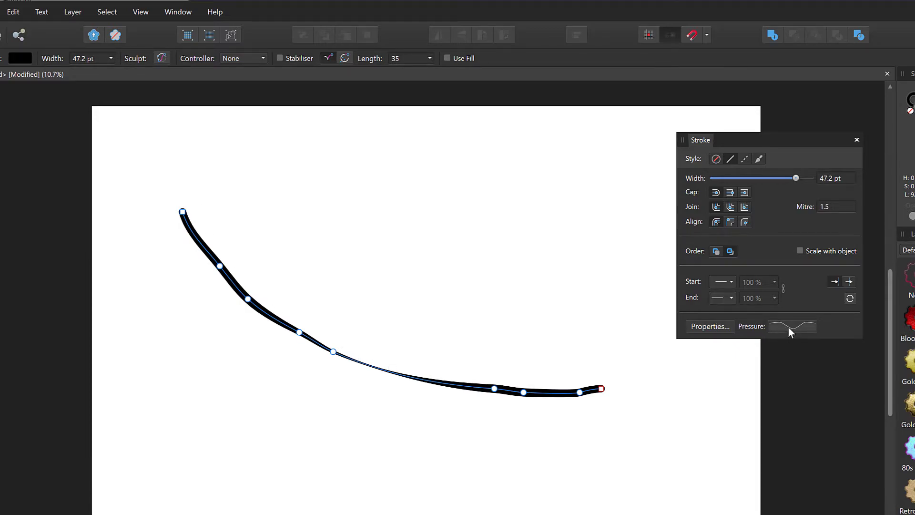
# Step: Draw seven more long curves fanning from the upper left, then marquee-select all eight
pyautogui.click(181, 186)
pyautogui.moveTo(181, 184)
pyautogui.mouseDown()
pyautogui.moveTo(263, 277)
pyautogui.moveTo(446, 318)
pyautogui.moveTo(635, 344)
pyautogui.moveTo(684, 415)
pyautogui.moveTo(684, 450)
pyautogui.mouseUp()
pyautogui.moveTo(191, 164)
pyautogui.mouseDown()
pyautogui.moveTo(207, 191)
pyautogui.moveTo(335, 275)
pyautogui.moveTo(500, 278)
pyautogui.moveTo(630, 296)
pyautogui.moveTo(724, 408)
pyautogui.moveTo(726, 447)
pyautogui.mouseUp()
pyautogui.moveTo(202, 142)
pyautogui.mouseDown()
pyautogui.moveTo(240, 196)
pyautogui.moveTo(326, 230)
pyautogui.moveTo(644, 262)
pyautogui.moveTo(690, 283)
pyautogui.mouseUp()
pyautogui.moveTo(221, 129)
pyautogui.mouseDown()
pyautogui.moveTo(286, 183)
pyautogui.moveTo(682, 204)
pyautogui.mouseUp()
pyautogui.moveTo(239, 127)
pyautogui.mouseDown()
pyautogui.moveTo(297, 169)
pyautogui.moveTo(430, 184)
pyautogui.moveTo(547, 167)
pyautogui.moveTo(633, 140)
pyautogui.mouseUp()
pyautogui.moveTo(174, 237)
pyautogui.mouseDown()
pyautogui.moveTo(351, 394)
pyautogui.moveTo(620, 431)
pyautogui.mouseUp()
pyautogui.moveTo(173, 286)
pyautogui.mouseDown()
pyautogui.moveTo(414, 477)
pyautogui.moveTo(658, 504)
pyautogui.mouseUp()
pyautogui.press('v')
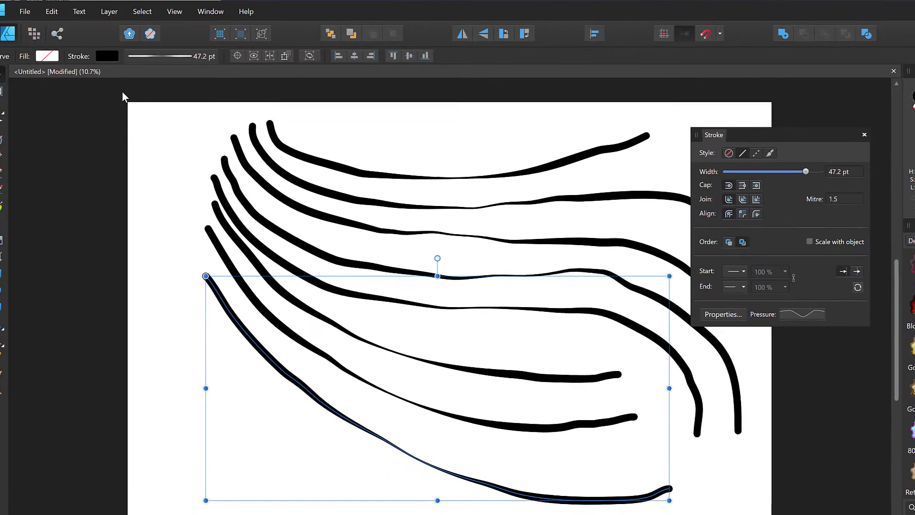
pyautogui.moveTo(88, 95)
pyautogui.mouseDown()
pyautogui.moveTo(666, 485)
pyautogui.moveTo(744, 462)
pyautogui.mouseUp()
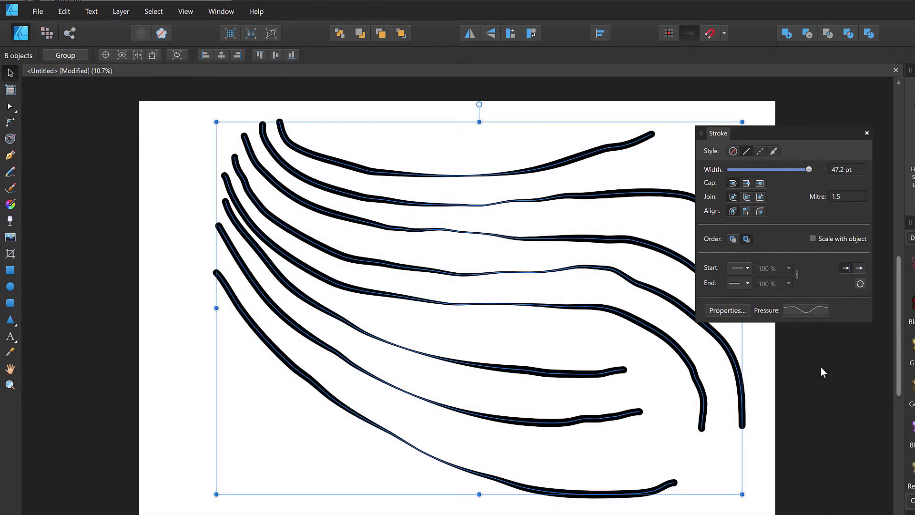
# Step: Experiment with the shared pressure curve, trying thickened, dipped and wavy shapes
pyautogui.click(803, 312)
pyautogui.moveTo(789, 328)
pyautogui.mouseDown()
pyautogui.moveTo(806, 383)
pyautogui.moveTo(805, 329)
pyautogui.moveTo(799, 372)
pyautogui.moveTo(790, 324)
pyautogui.moveTo(821, 324)
pyautogui.mouseUp()
pyautogui.moveTo(679, 343)
pyautogui.mouseDown()
pyautogui.moveTo(678, 324)
pyautogui.moveTo(708, 325)
pyautogui.mouseUp()
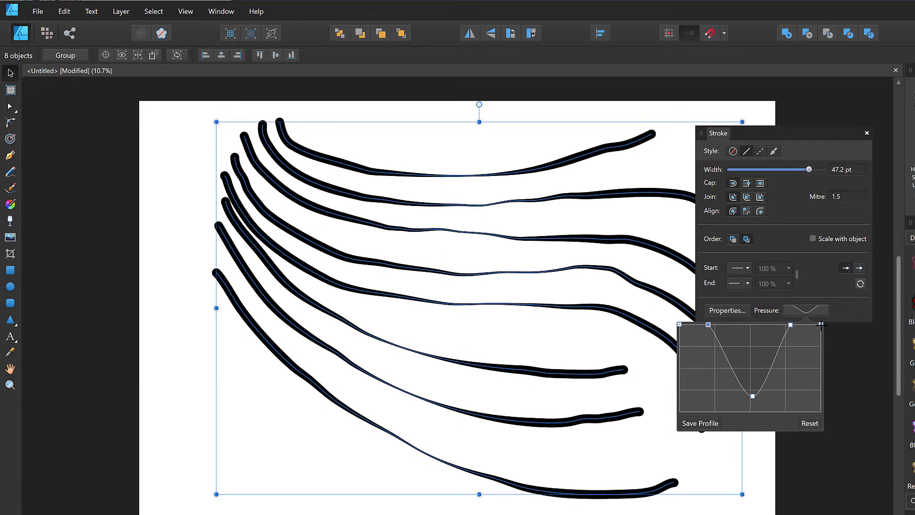
pyautogui.moveTo(752, 396)
pyautogui.mouseDown()
pyautogui.moveTo(749, 420)
pyautogui.moveTo(701, 411)
pyautogui.moveTo(790, 407)
pyautogui.moveTo(696, 409)
pyautogui.moveTo(779, 413)
pyautogui.moveTo(706, 420)
pyautogui.moveTo(773, 422)
pyautogui.moveTo(736, 423)
pyautogui.mouseUp()
pyautogui.moveTo(790, 324)
pyautogui.mouseDown()
pyautogui.moveTo(796, 373)
pyautogui.moveTo(784, 343)
pyautogui.moveTo(788, 367)
pyautogui.mouseUp()
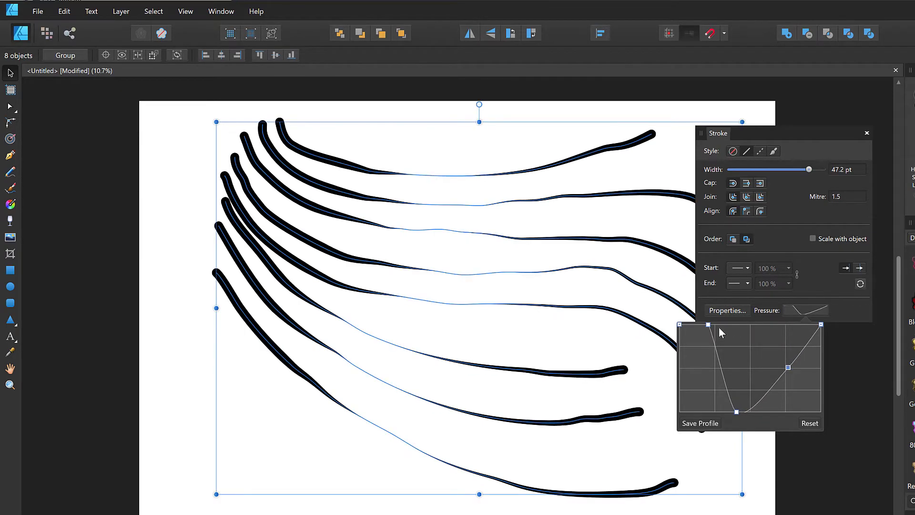
pyautogui.moveTo(708, 324); pyautogui.dragTo(695, 367)
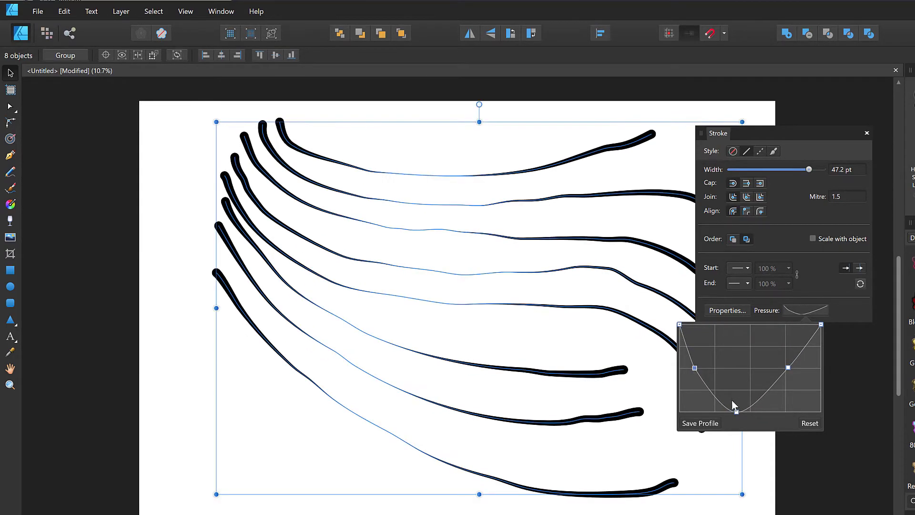
pyautogui.moveTo(736, 411); pyautogui.dragTo(739, 324)
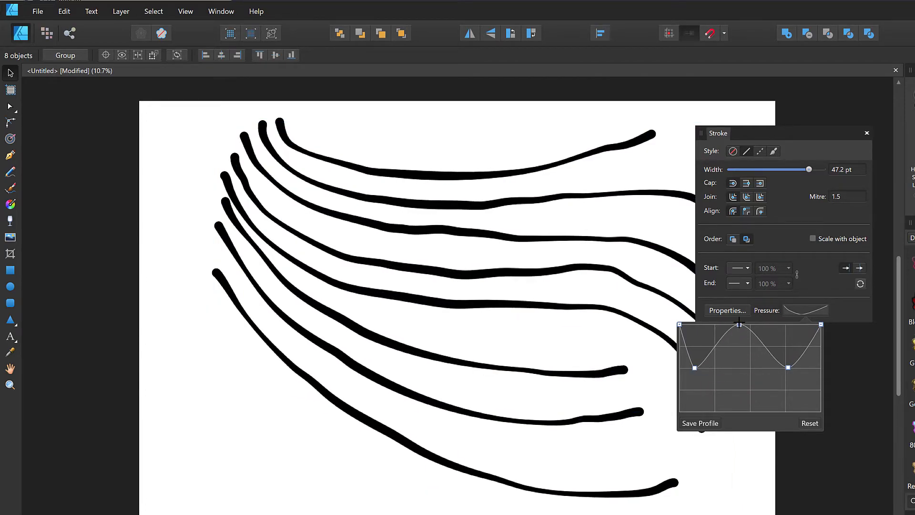
pyautogui.moveTo(830, 330); pyautogui.dragTo(843, 431)
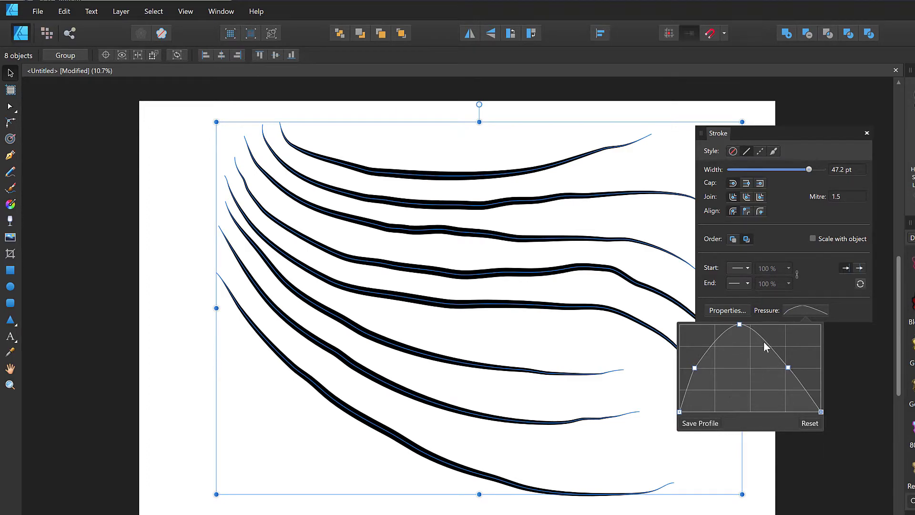
# Step: Refine the pressure profile to fall from full thickness at the start to thin tails
pyautogui.moveTo(739, 324)
pyautogui.mouseDown()
pyautogui.moveTo(745, 361)
pyautogui.moveTo(695, 363)
pyautogui.moveTo(695, 348)
pyautogui.mouseUp()
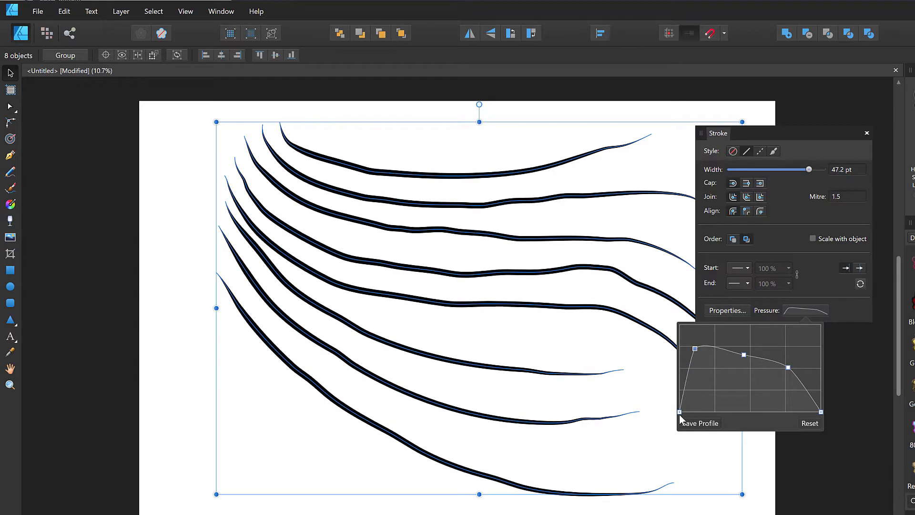
pyautogui.moveTo(679, 412); pyautogui.dragTo(679, 349)
pyautogui.moveTo(821, 411); pyautogui.dragTo(822, 350)
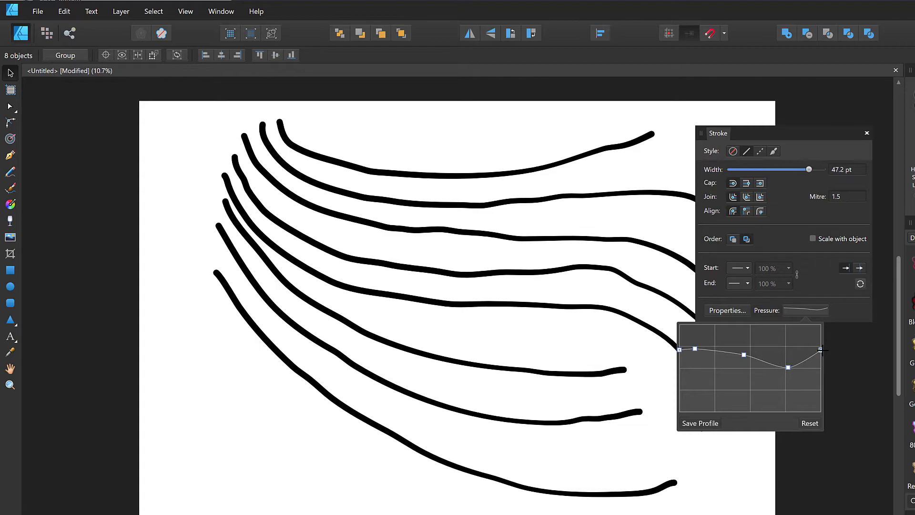
pyautogui.moveTo(822, 350); pyautogui.dragTo(833, 434)
pyautogui.moveTo(679, 349); pyautogui.dragTo(679, 412)
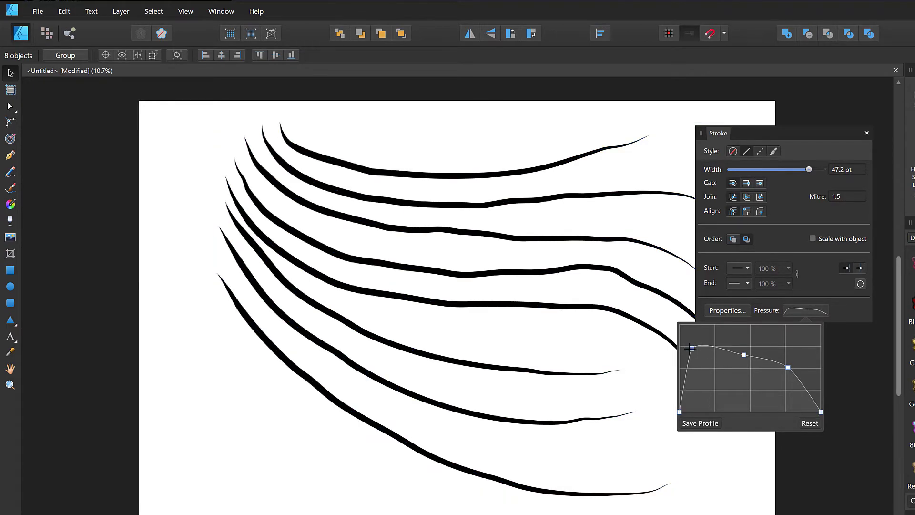
pyautogui.moveTo(695, 348); pyautogui.dragTo(673, 327)
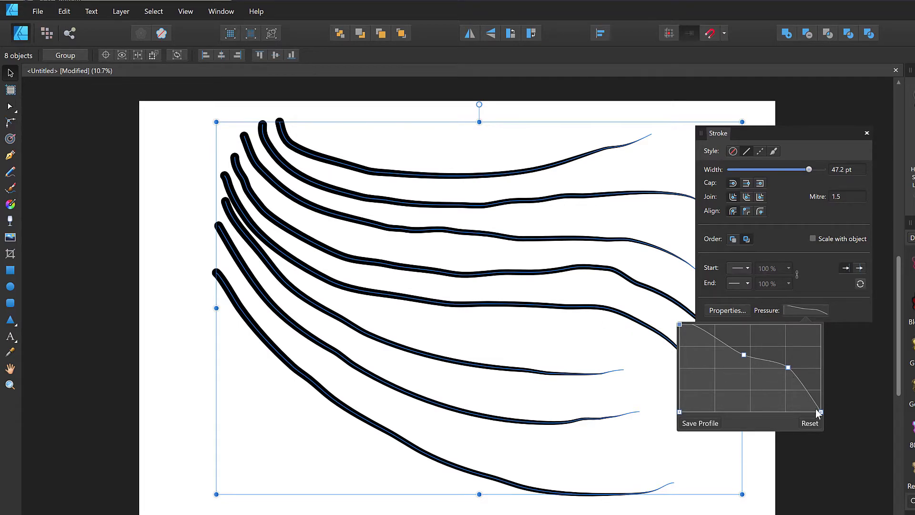
pyautogui.moveTo(788, 368); pyautogui.dragTo(782, 393)
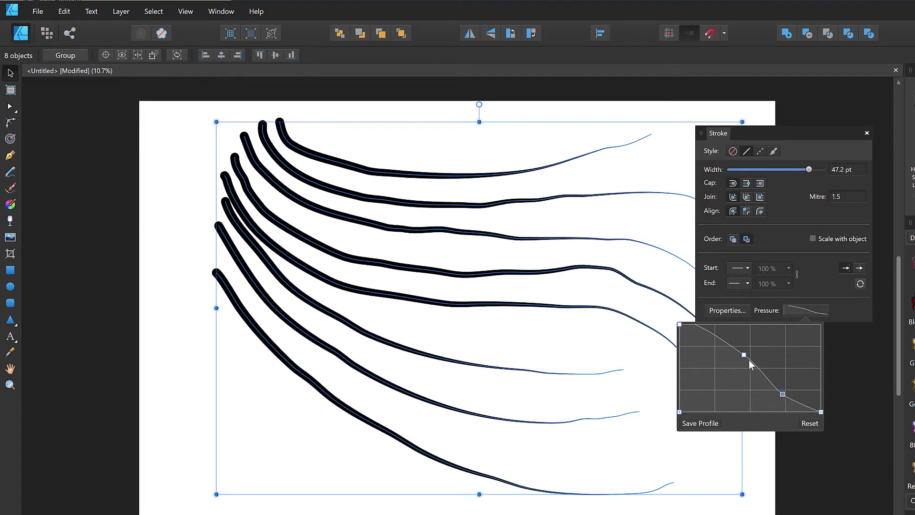
pyautogui.moveTo(745, 356); pyautogui.dragTo(720, 371)
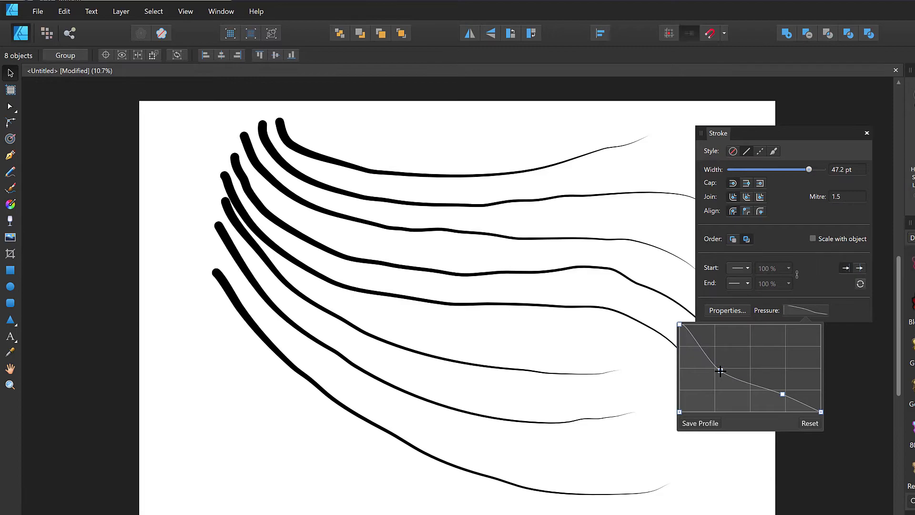
pyautogui.moveTo(782, 393); pyautogui.dragTo(780, 403)
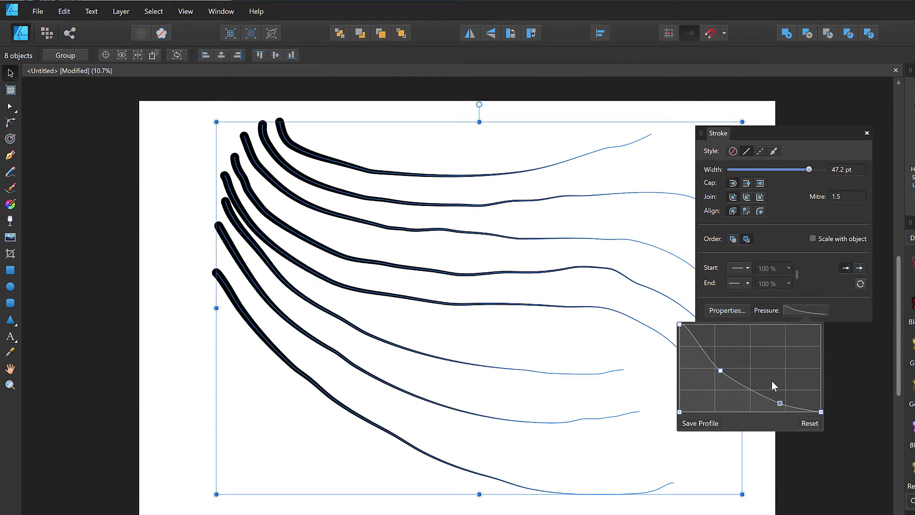
# Step: Save the taper pressure profile, then reshape the curve into a bell with thin ends
pyautogui.click(698, 424)
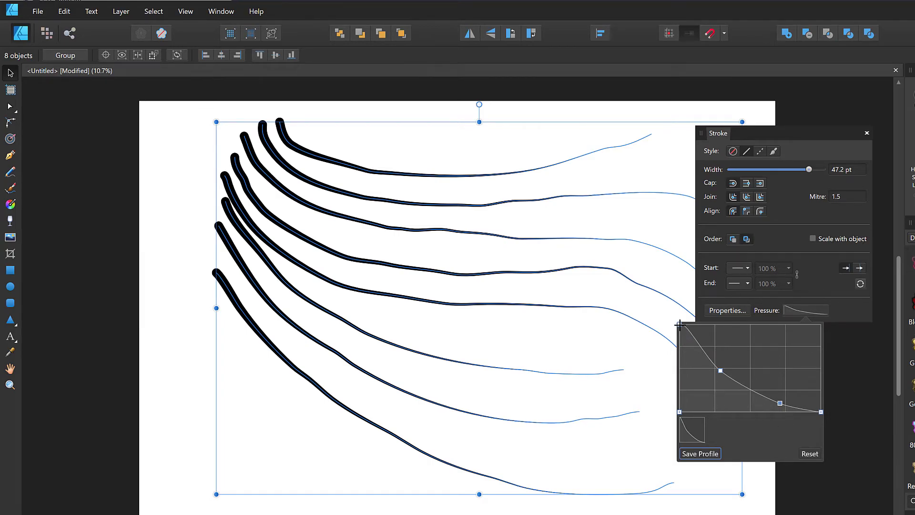
pyautogui.moveTo(680, 324); pyautogui.dragTo(680, 411)
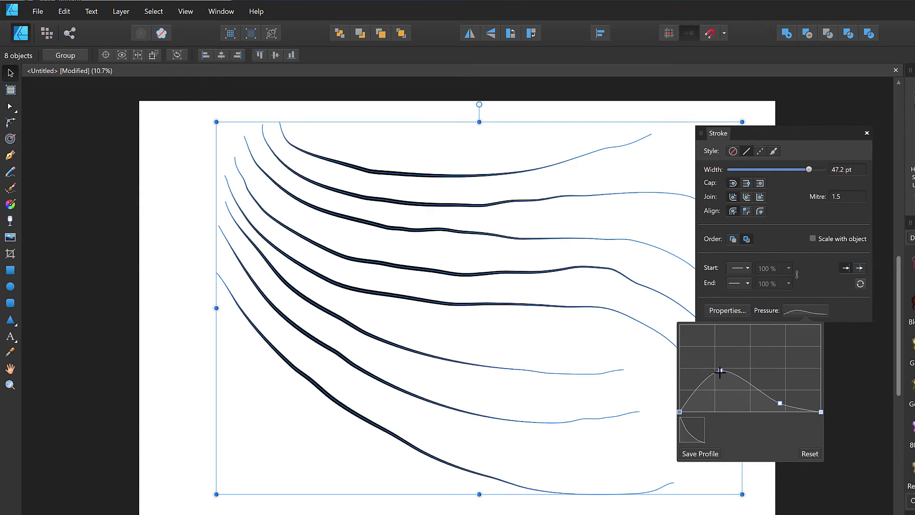
pyautogui.moveTo(720, 372); pyautogui.dragTo(727, 334)
pyautogui.moveTo(779, 402)
pyautogui.mouseDown()
pyautogui.moveTo(787, 333)
pyautogui.moveTo(780, 340)
pyautogui.mouseUp()
# Step: Save the bell profile, then apply the taper and bell presets to the curves
pyautogui.click(709, 454)
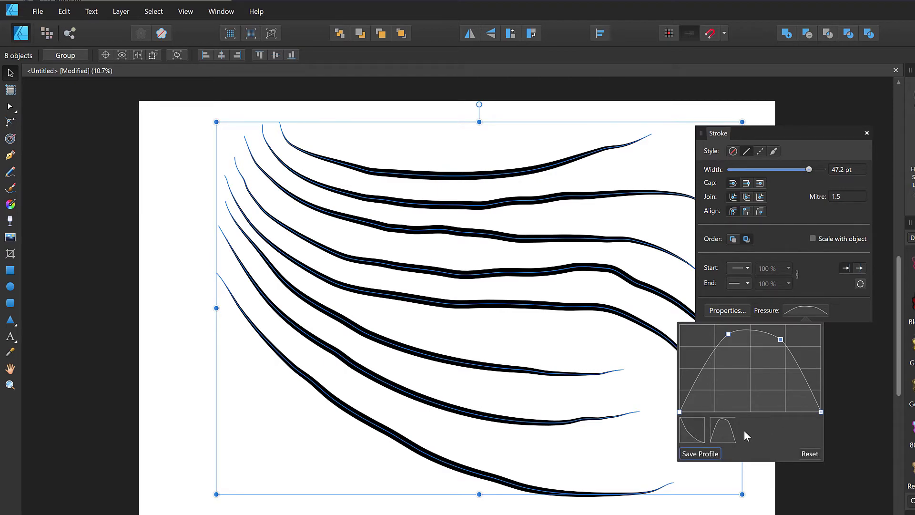
pyautogui.click(694, 430)
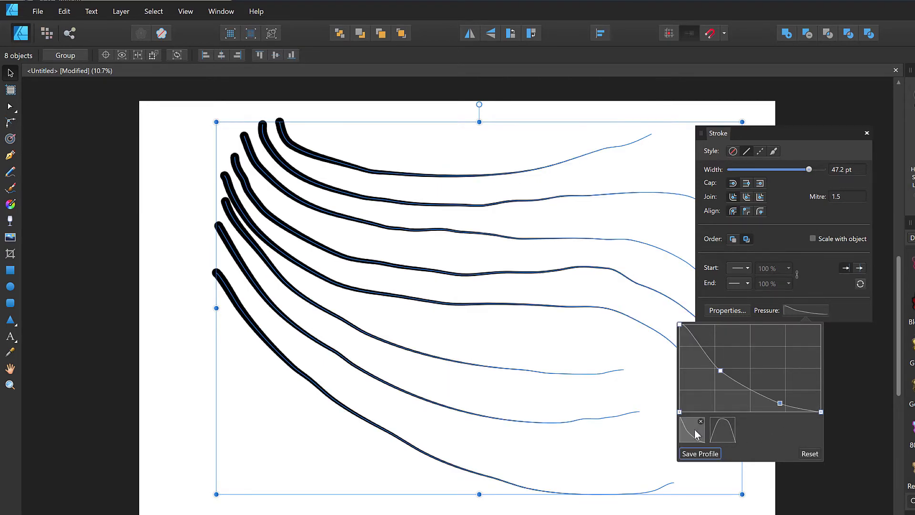
pyautogui.click(723, 431)
# Step: Apply the saved taper pressure profile to the fourth curve alone
pyautogui.click(553, 353)
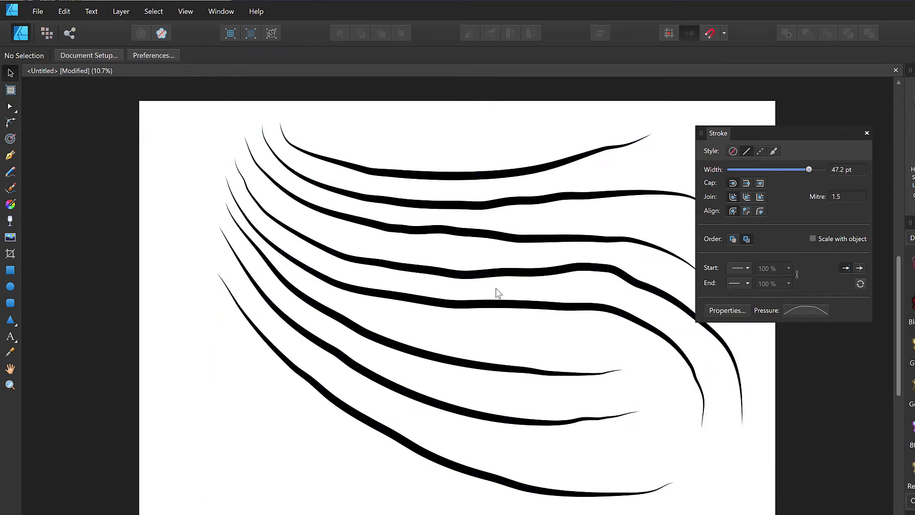
pyautogui.click(492, 276)
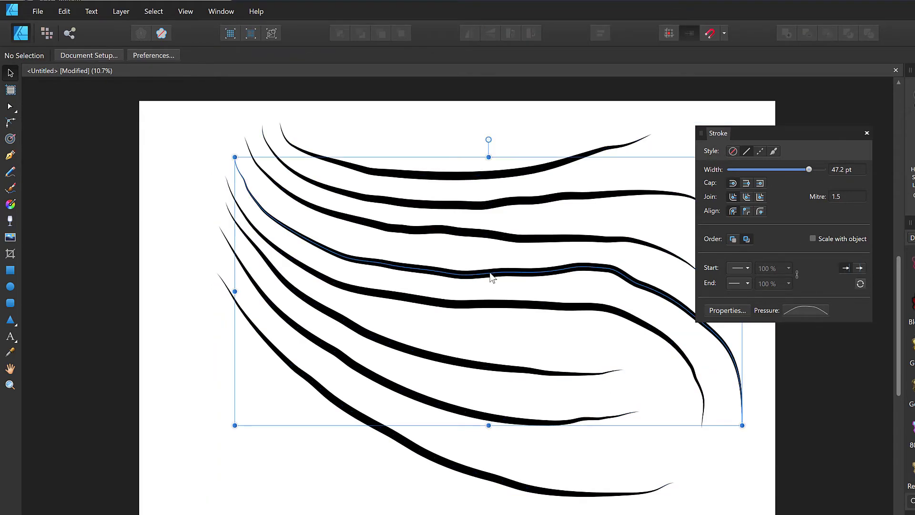
pyautogui.click(801, 312)
pyautogui.click(695, 430)
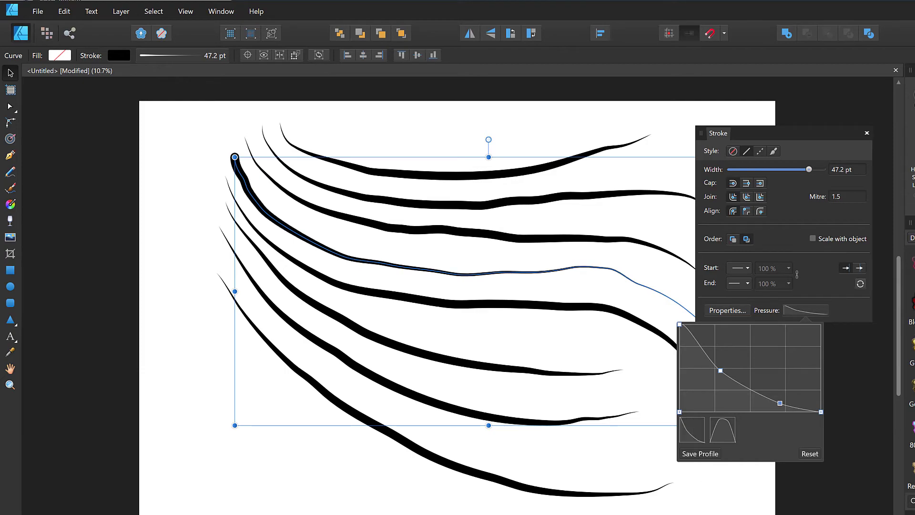
pyautogui.press('Escape')
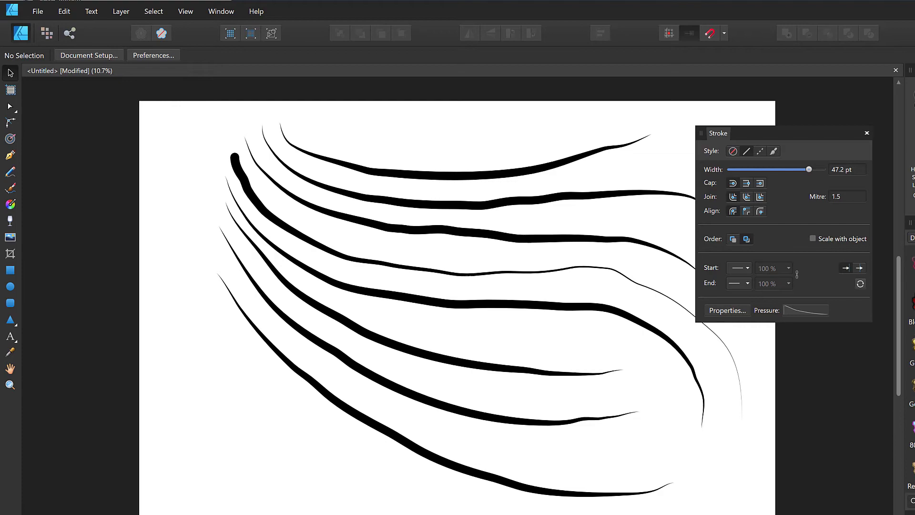
# Step: Select another curve and widen its stroke to 100 pt
pyautogui.click(456, 305)
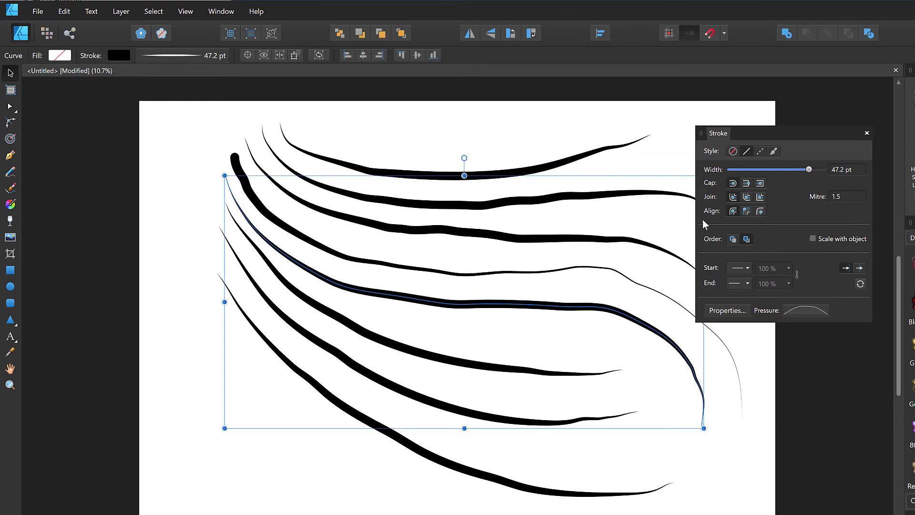
pyautogui.moveTo(810, 170)
pyautogui.mouseDown()
pyautogui.moveTo(774, 174)
pyautogui.moveTo(831, 180)
pyautogui.moveTo(782, 186)
pyautogui.moveTo(847, 190)
pyautogui.mouseUp()
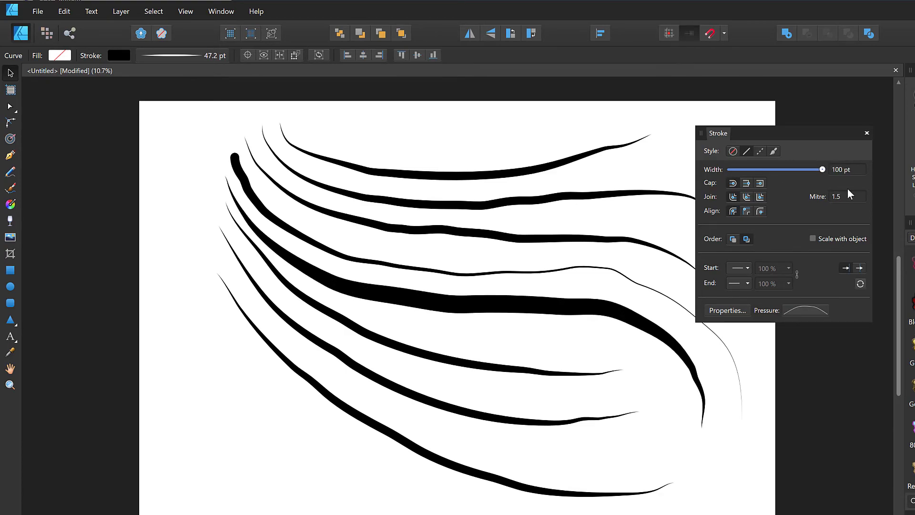
pyautogui.moveTo(851, 194)
pyautogui.mouseDown()
pyautogui.moveTo(791, 197)
pyautogui.moveTo(852, 202)
pyautogui.mouseUp()
pyautogui.click(810, 310)
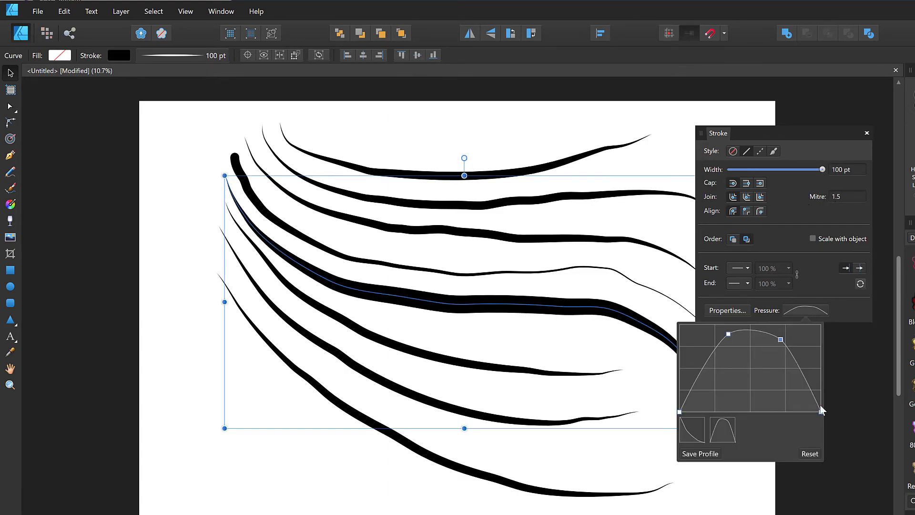